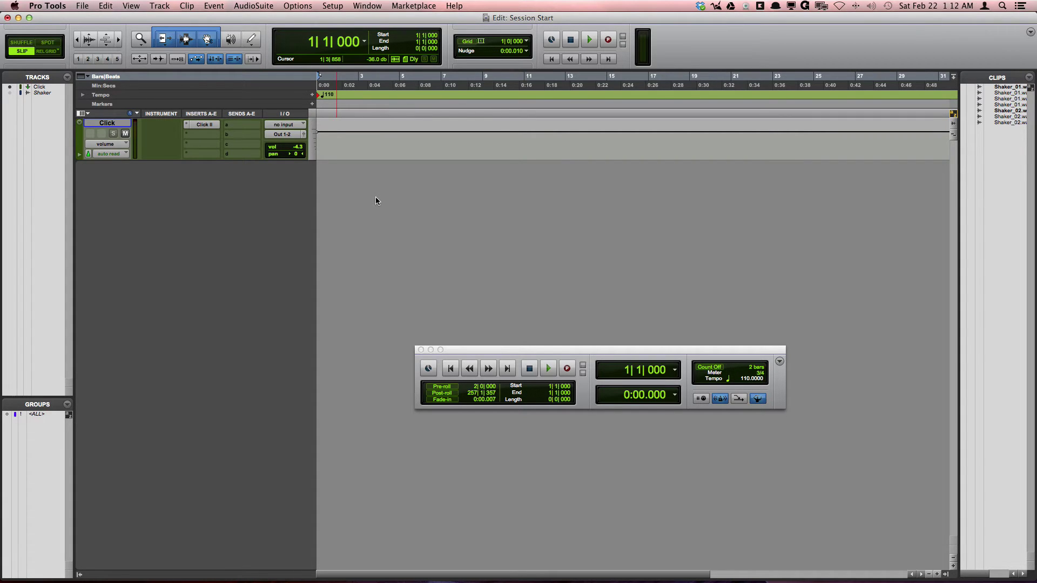
- Start a new track as 1 stereo Instrument Track in Ticks, not yet created
click(211, 18)
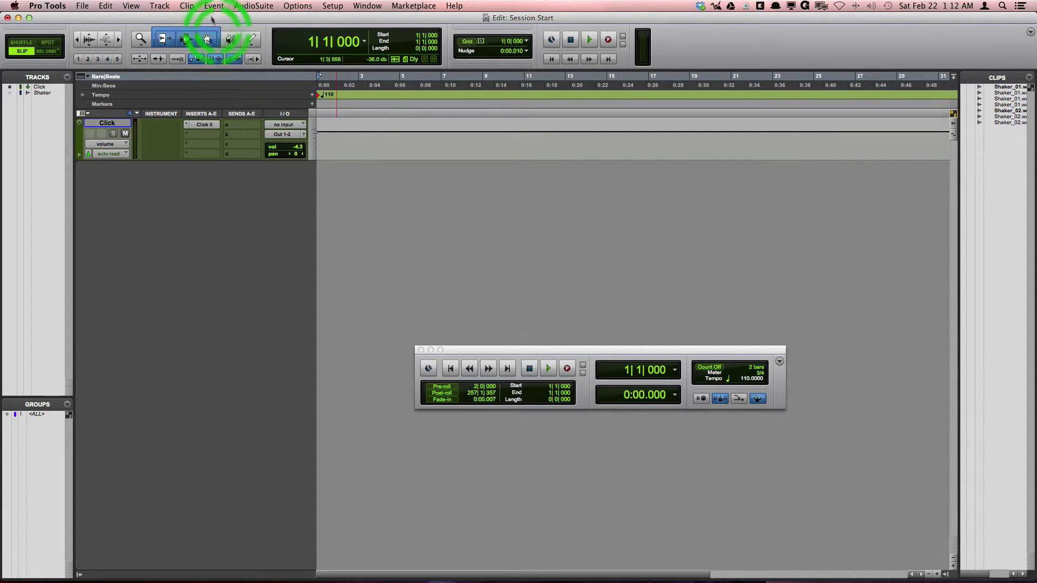
click(160, 6)
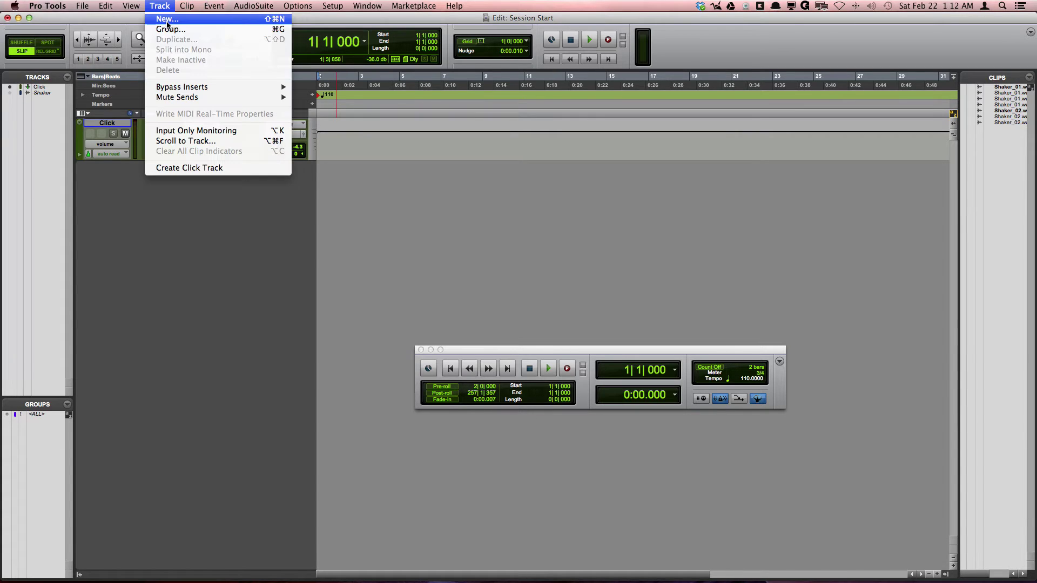
click(167, 20)
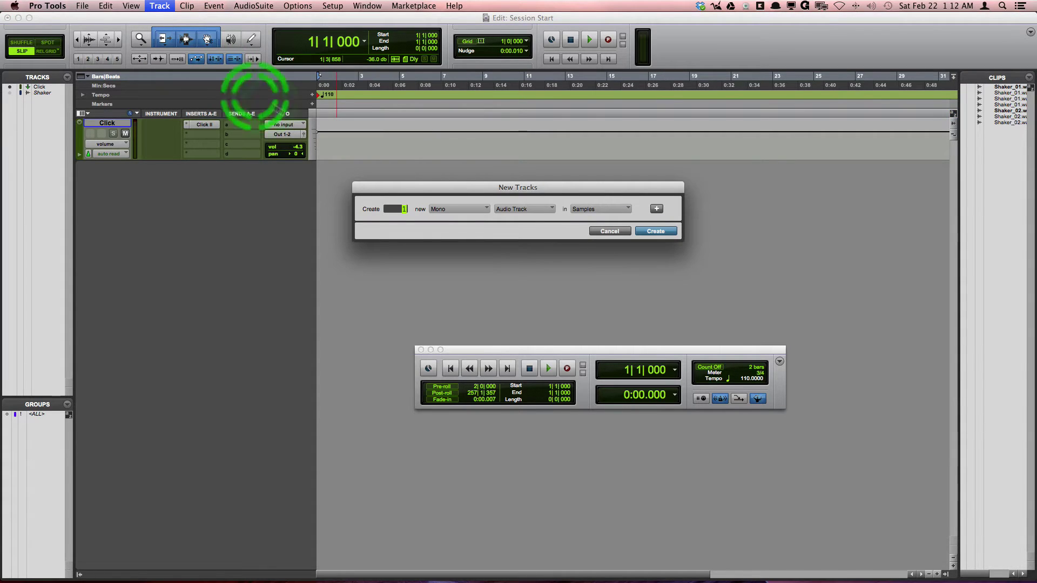
click(527, 208)
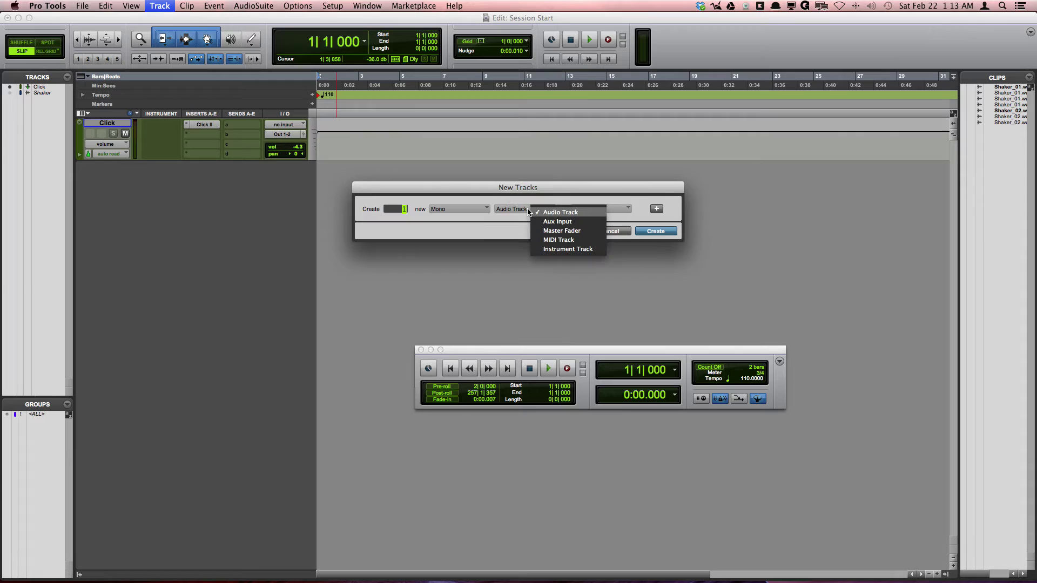
click(577, 254)
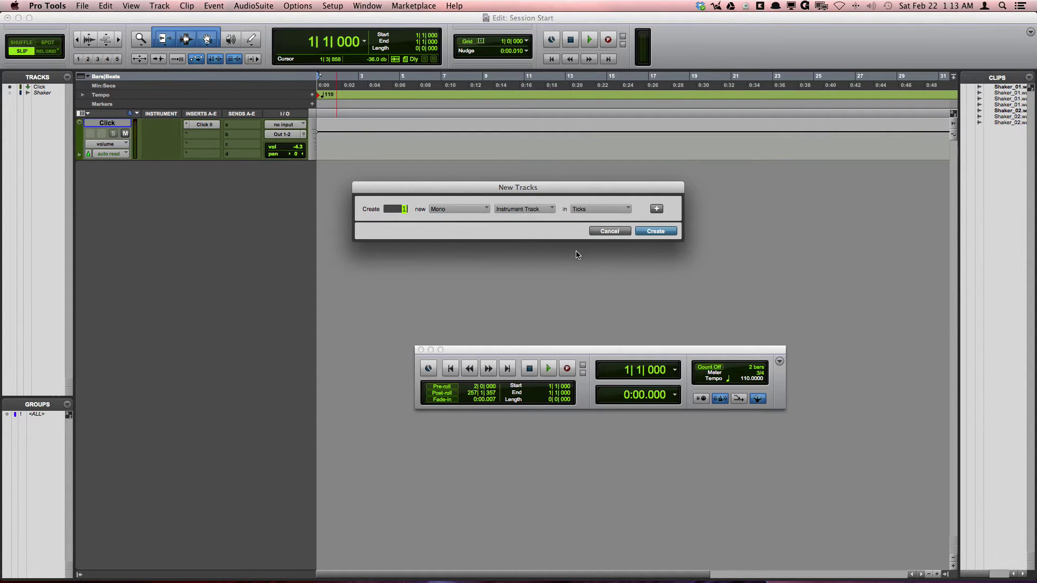
click(481, 207)
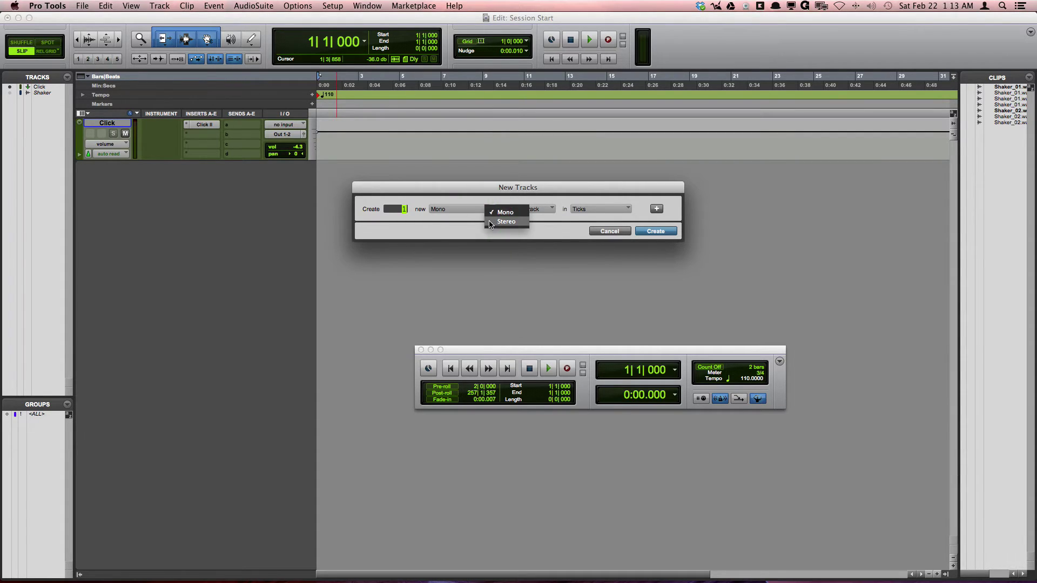
click(490, 223)
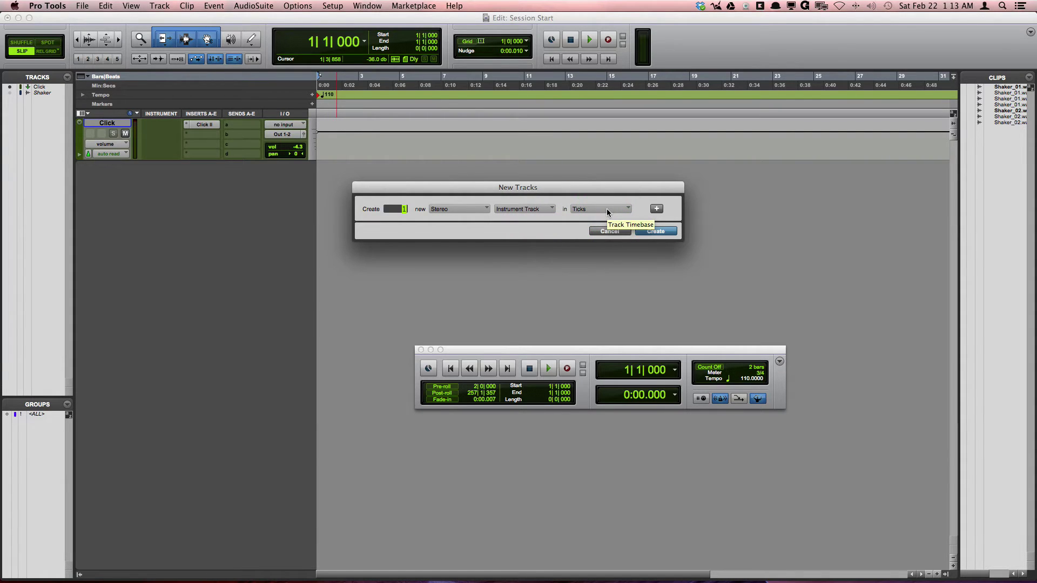
- Create the stereo instrument track Inst 1 and check the Edit window's column list without changes
click(655, 231)
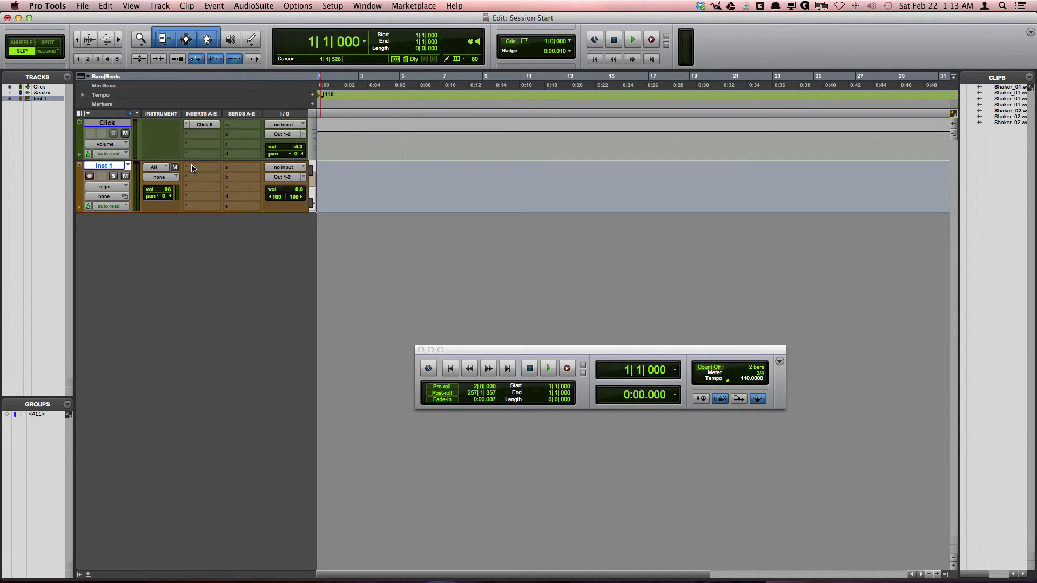
click(88, 115)
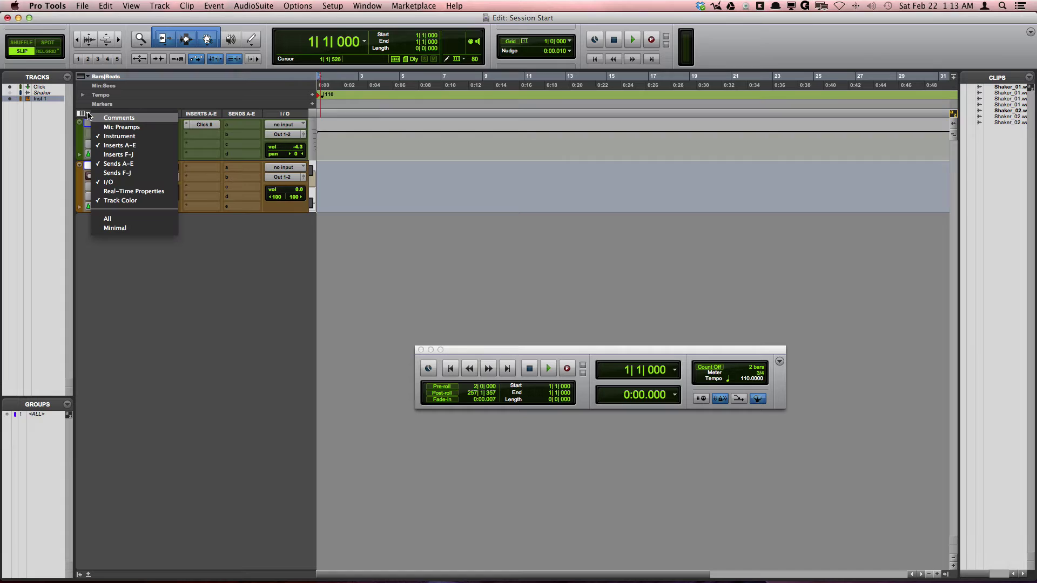
click(136, 147)
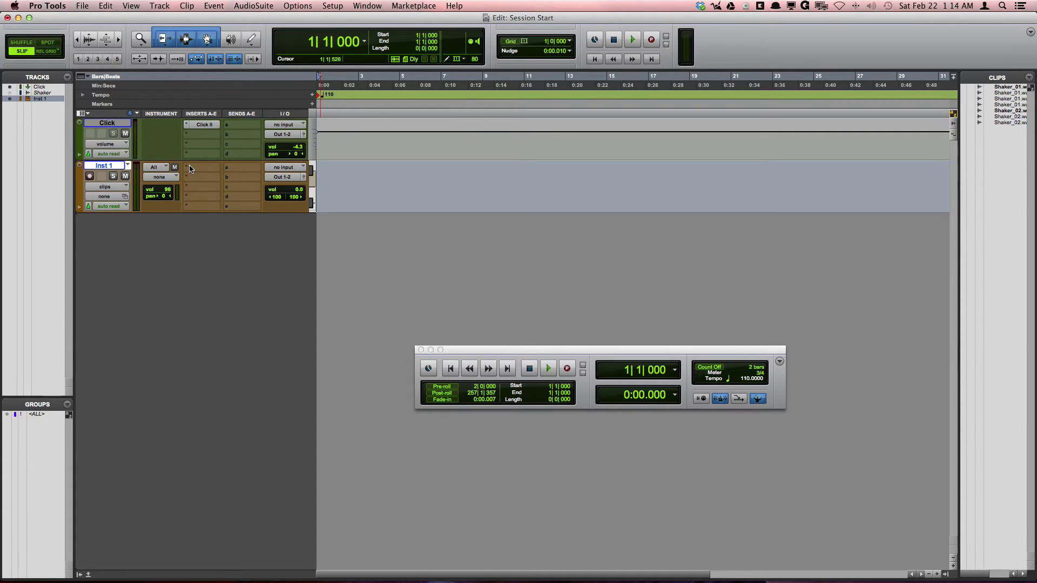
- Insert the Xpand!2 (stereo) instrument plug-in on Inst 1's insert slot A
click(189, 169)
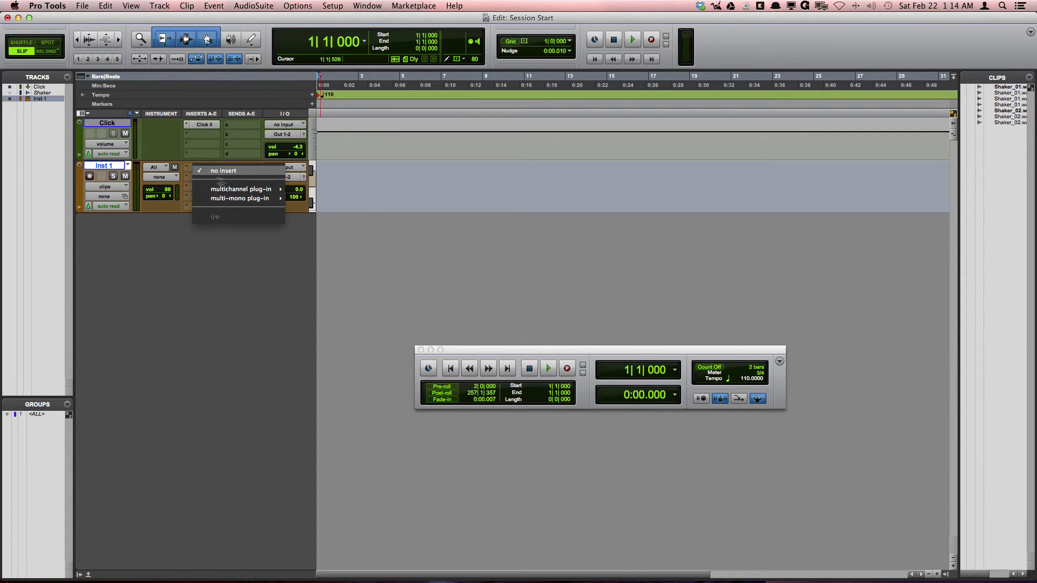
mouse_move(244, 190)
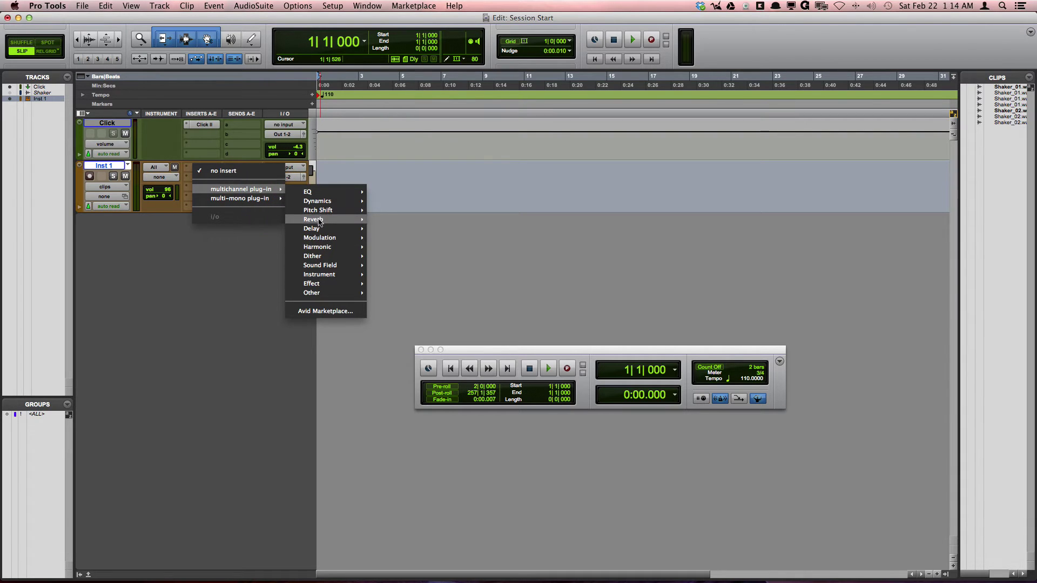
mouse_move(326, 275)
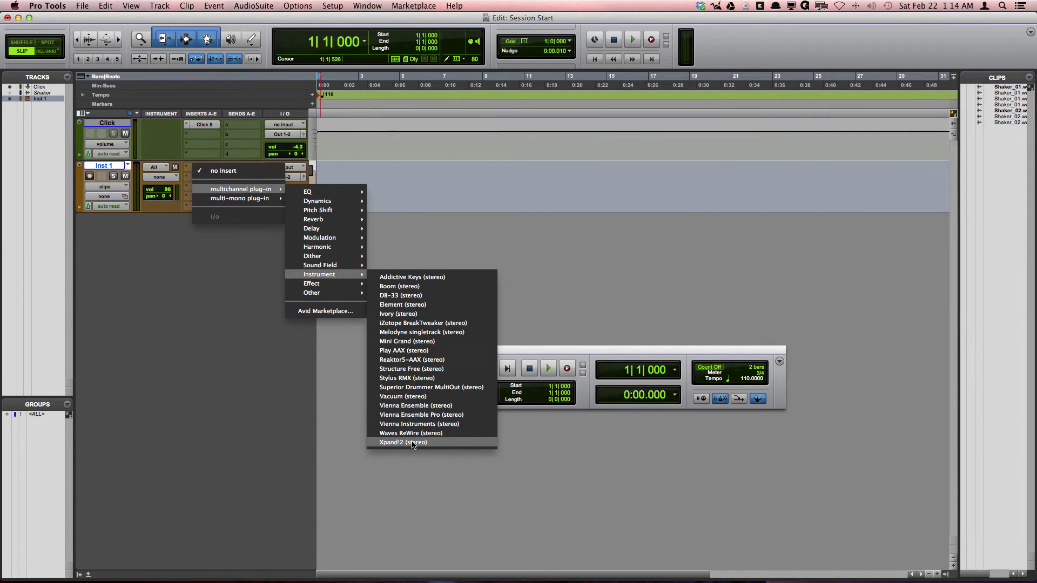
click(412, 441)
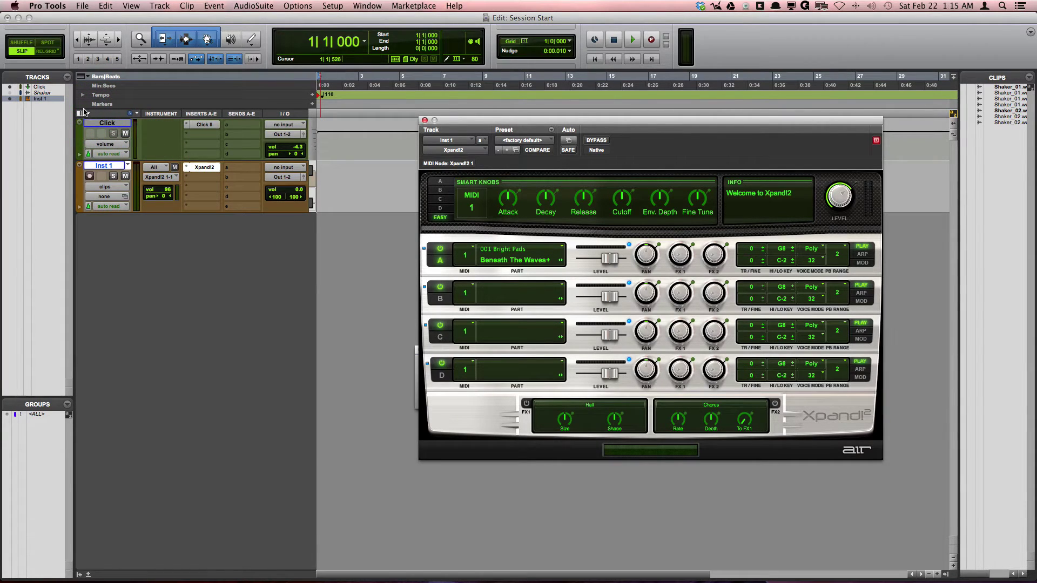
- Show the Instrument column on the tracks in the Edit window
click(82, 113)
click(82, 113)
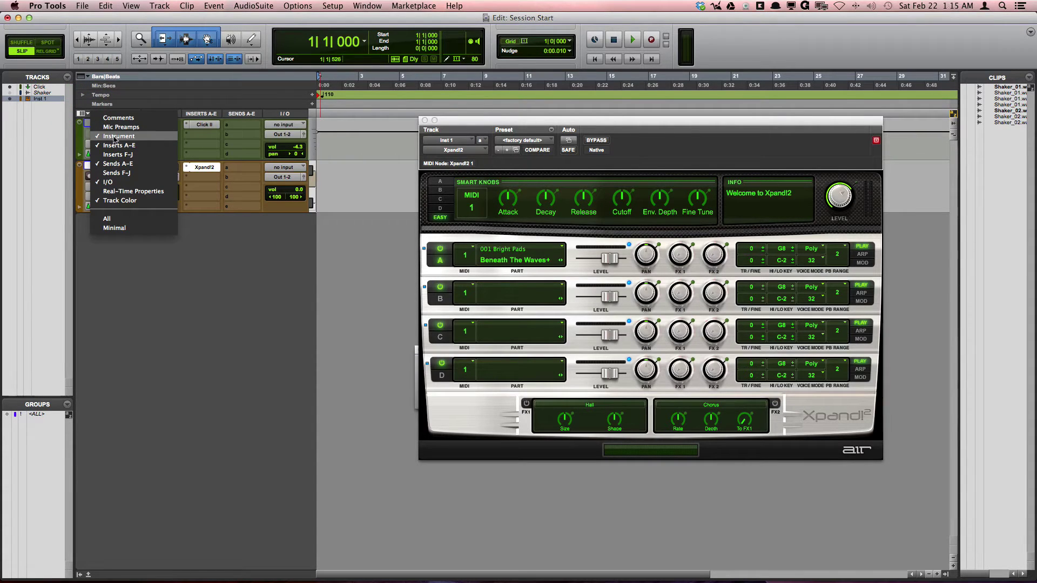
click(145, 140)
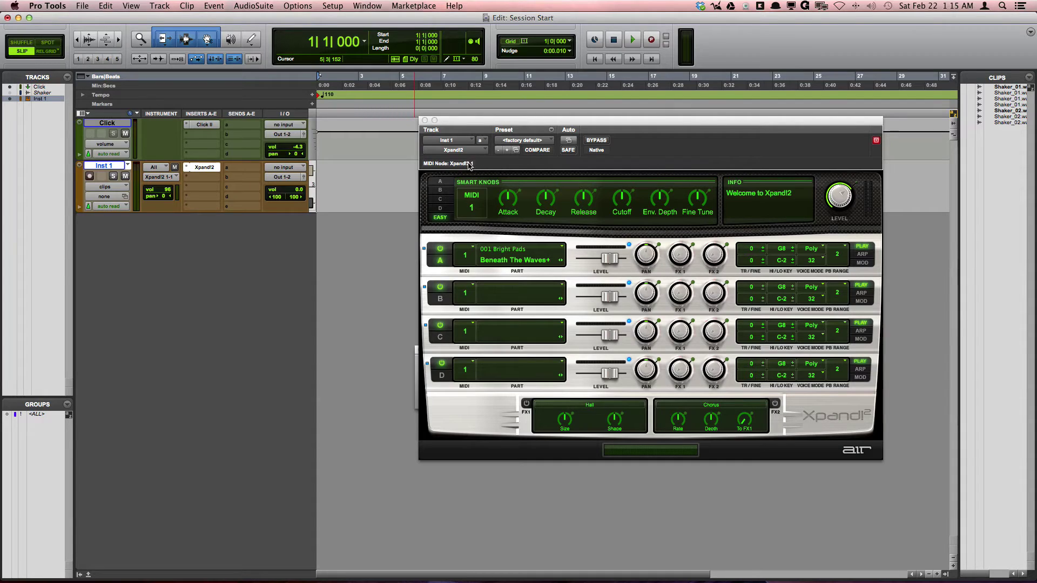
- Keep Inst 1's MIDI input on Xpand!2 channel 1 and record-enable the track
click(162, 177)
mouse_move(186, 181)
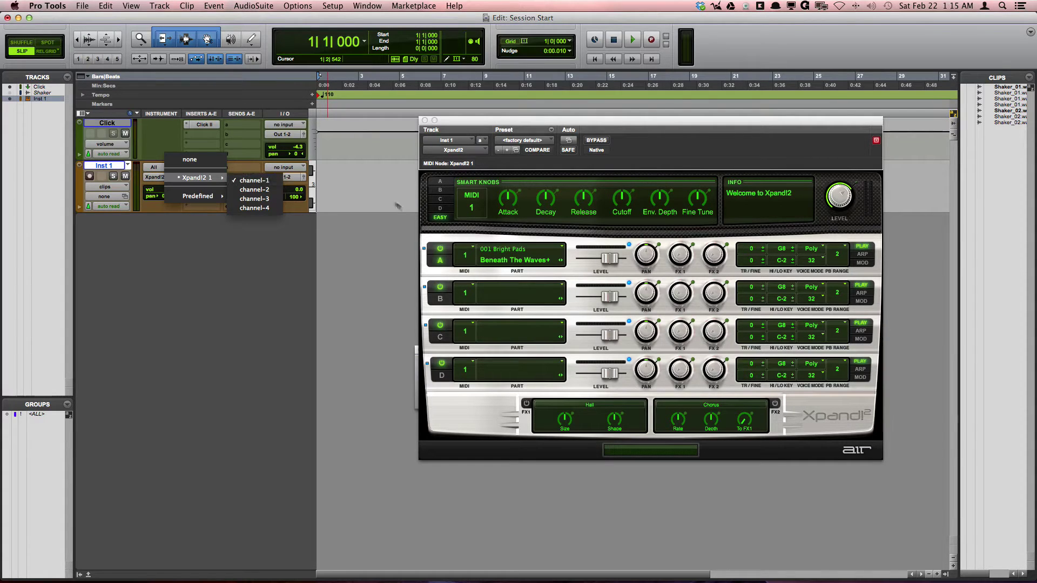
click(259, 183)
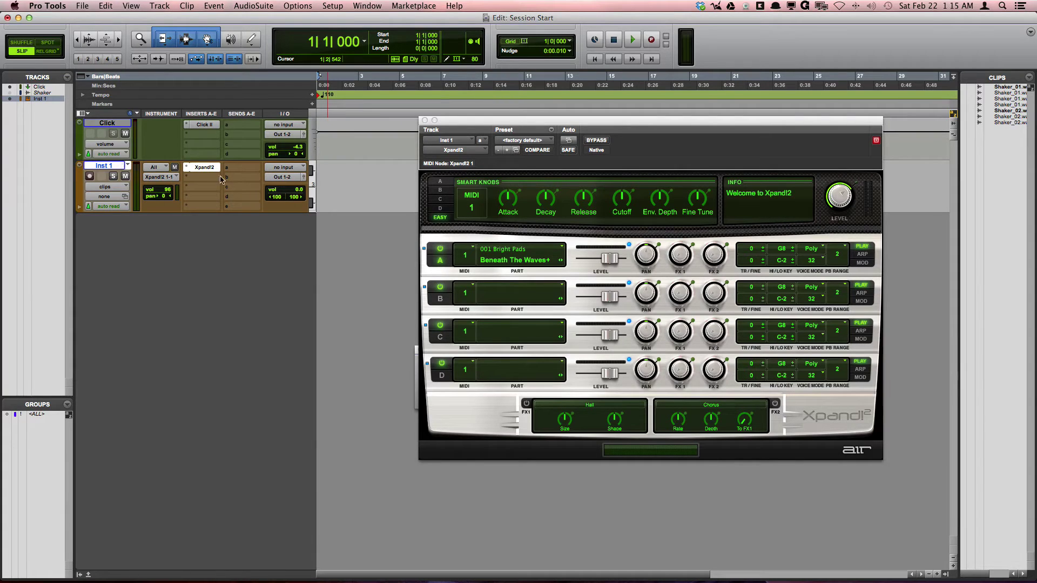
click(91, 178)
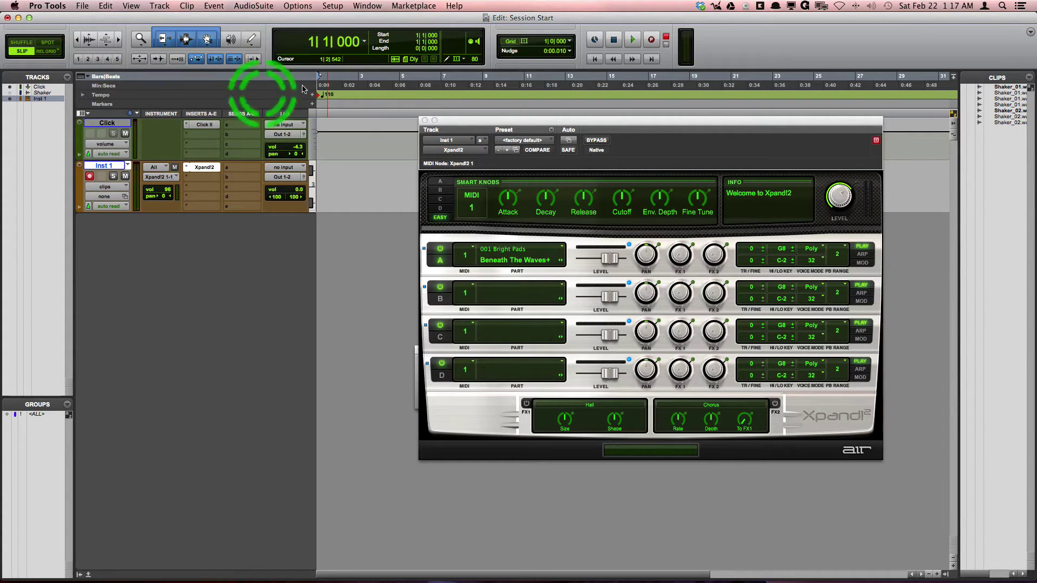
drag(483, 123, 367, 117)
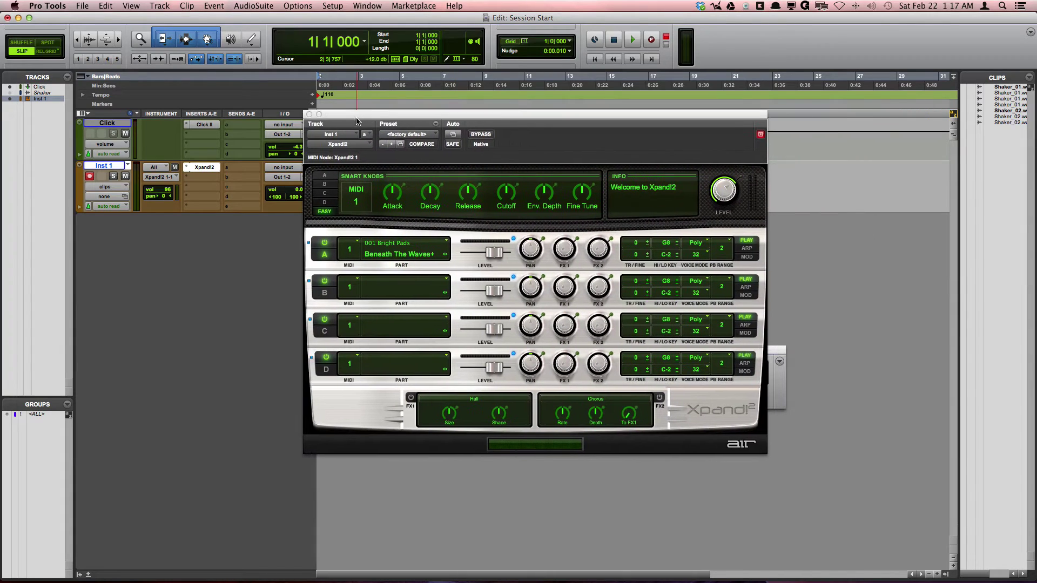
click(419, 135)
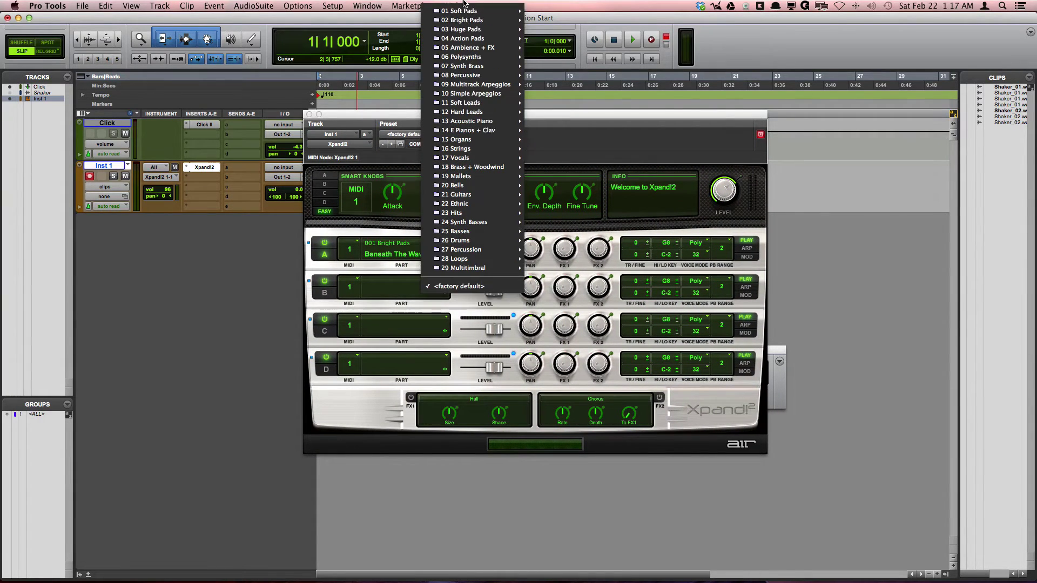
mouse_move(459, 124)
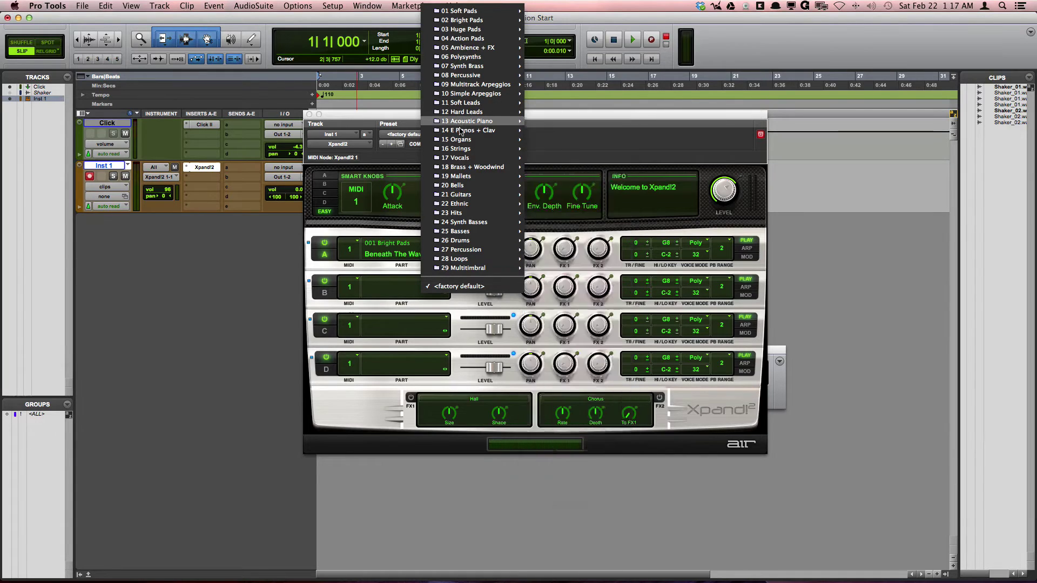
mouse_move(473, 150)
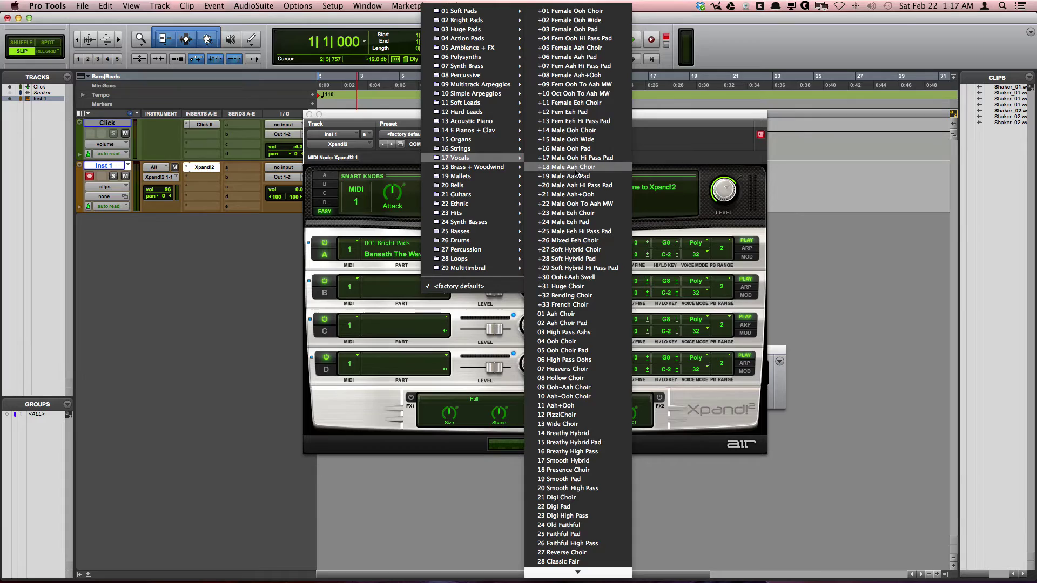
mouse_move(505, 169)
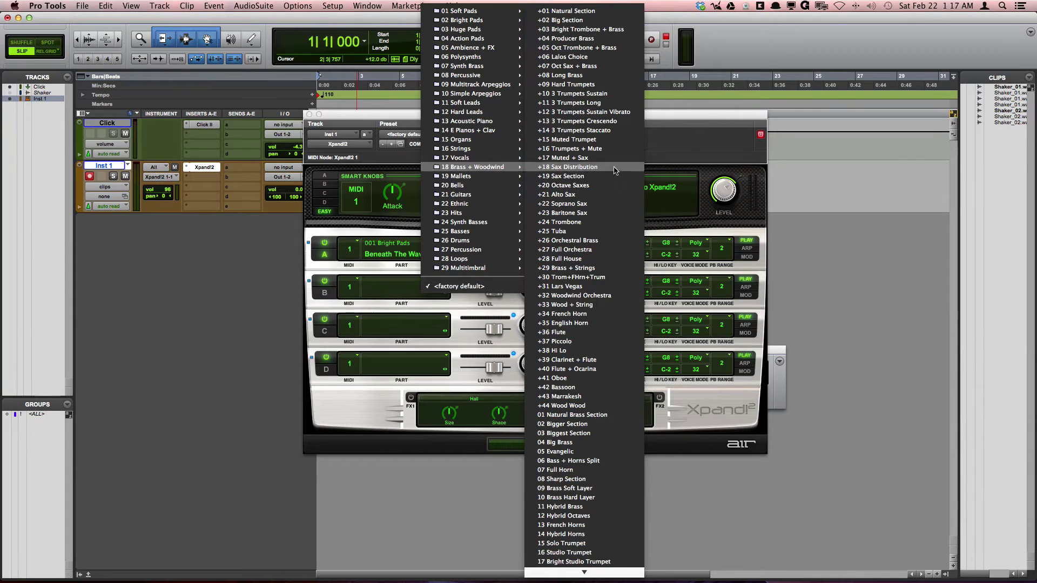
click(662, 147)
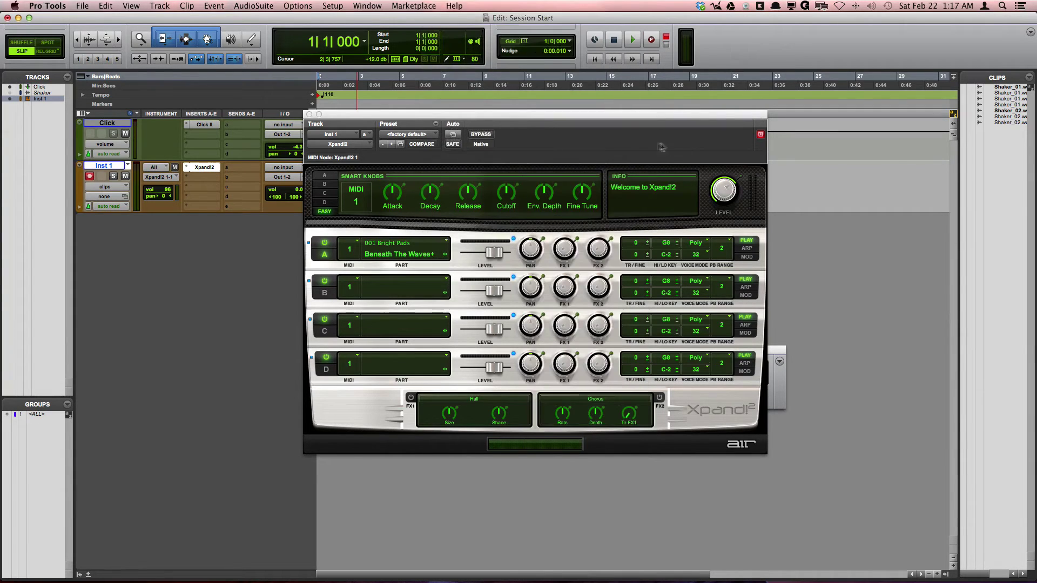
click(392, 144)
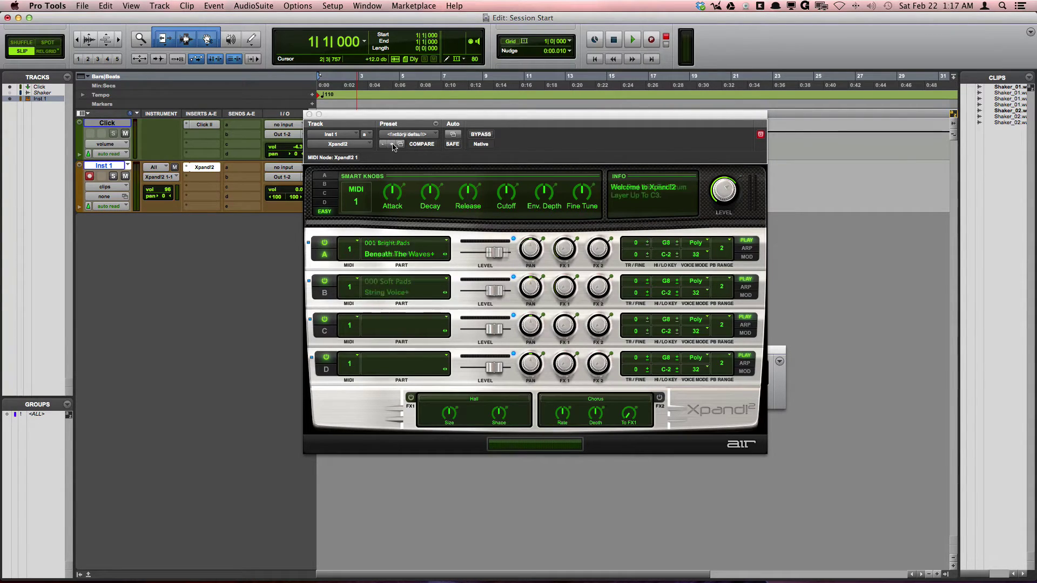
click(392, 145)
click(392, 144)
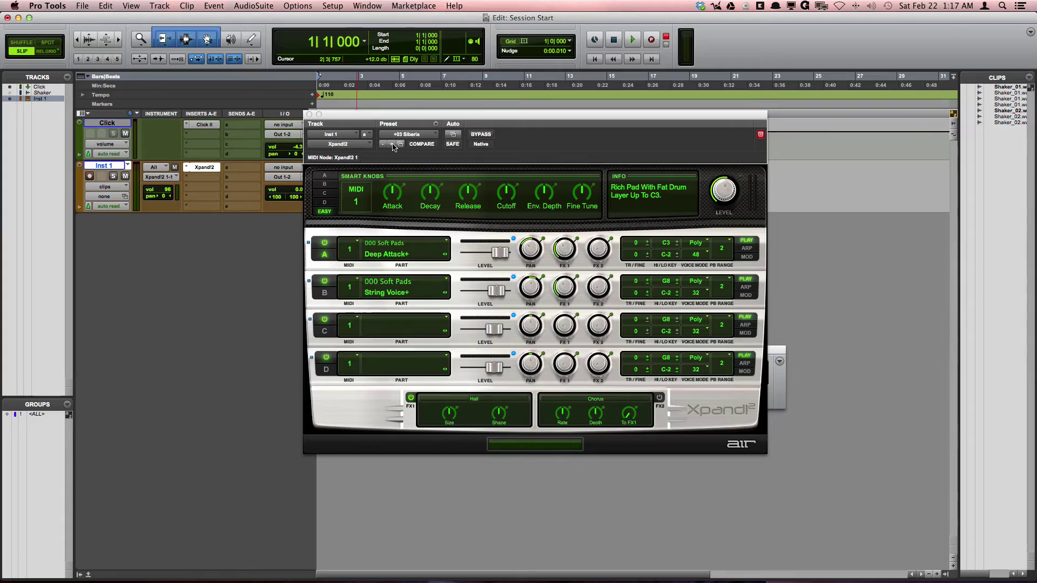
click(392, 145)
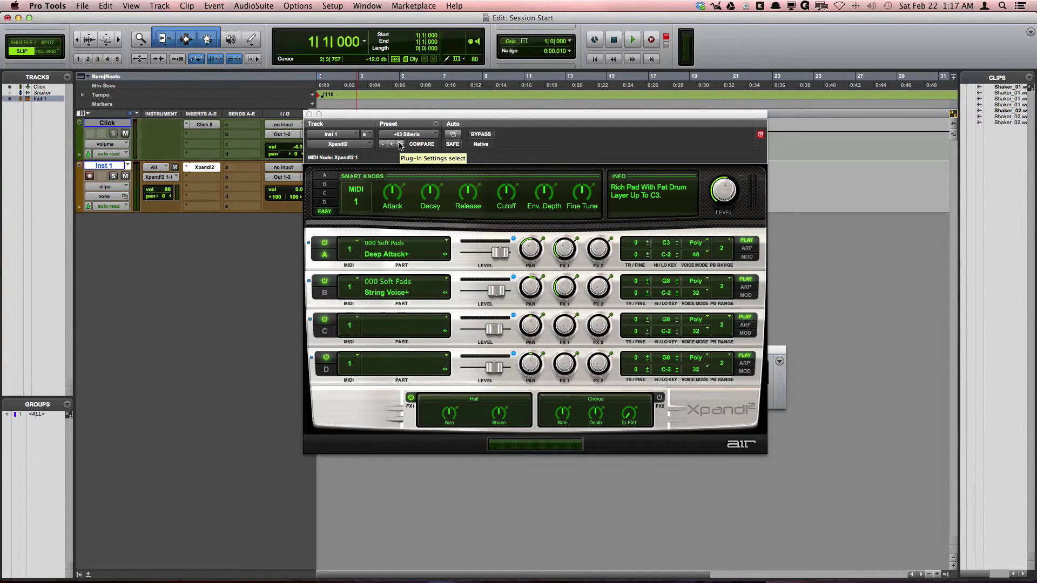
- Audition Soft Pads patches such as +42 Air Max Pad, +73 Sine 4 and +75 Flutish
click(400, 144)
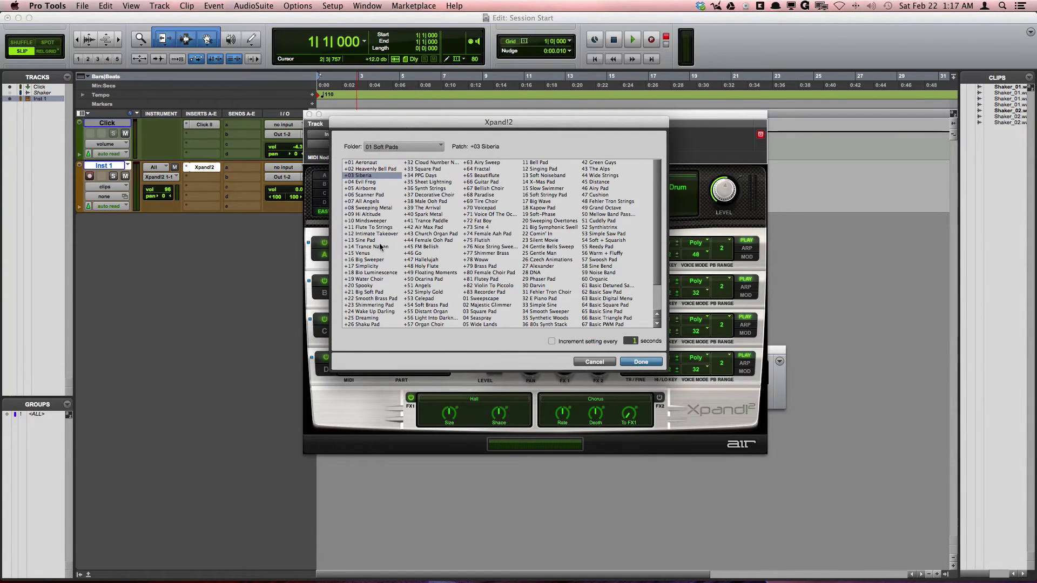
click(429, 228)
click(522, 227)
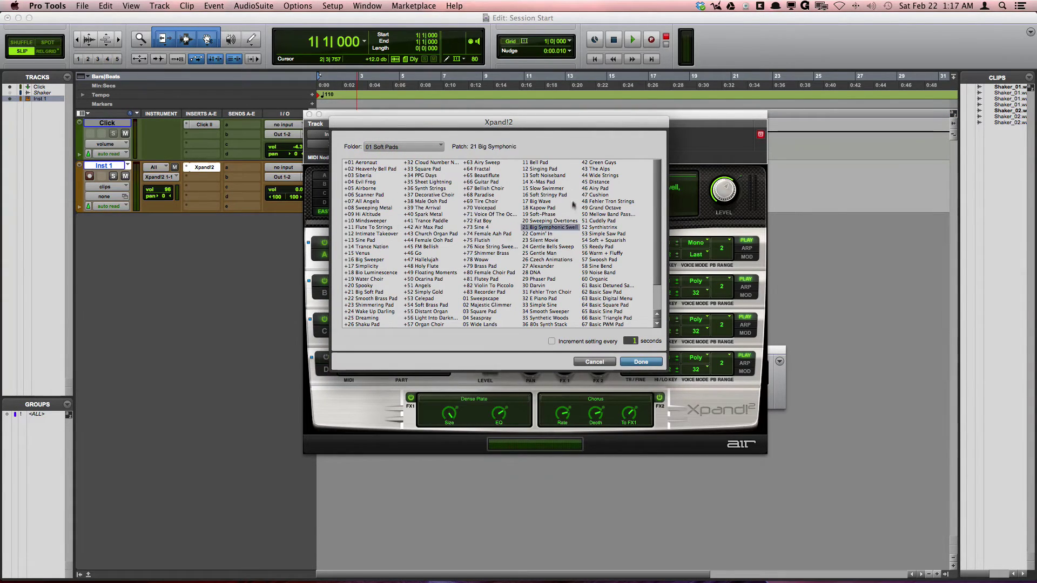
click(493, 228)
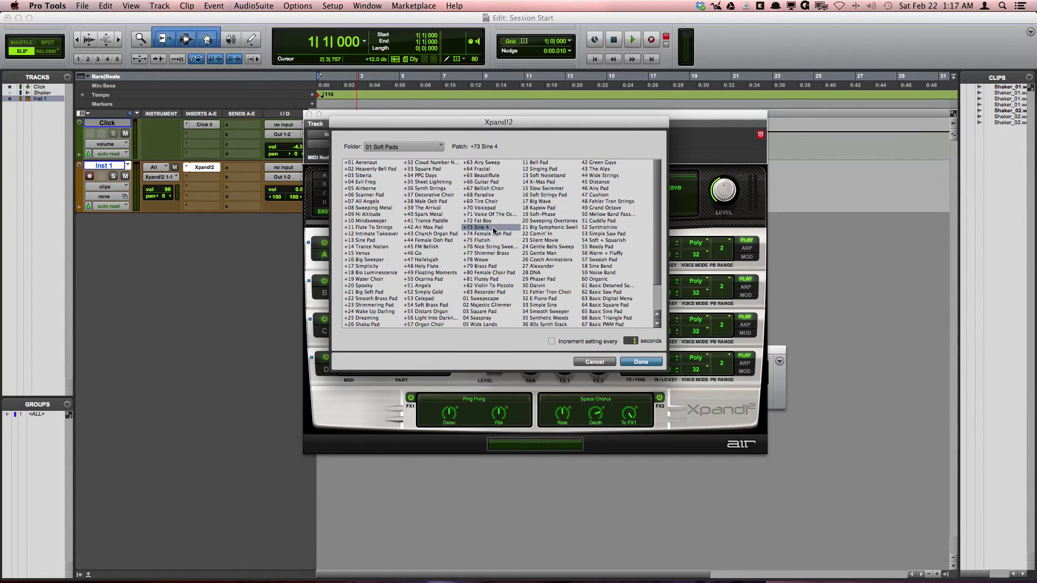
key(Down)
key(Down)
key(Down)
key(Down)
key(Down)
key(Down)
key(Down)
key(Down)
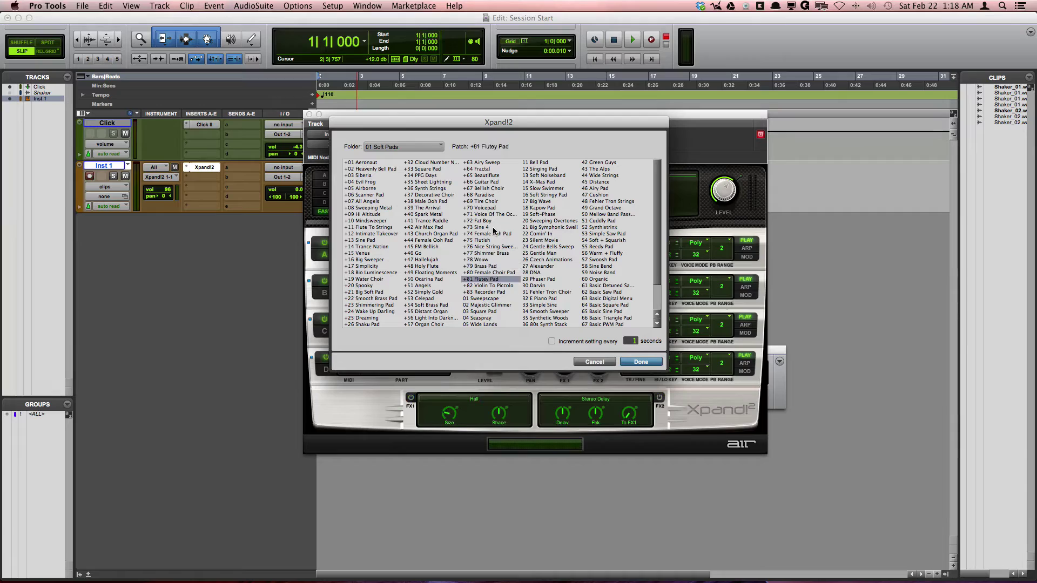
click(552, 341)
click(629, 341)
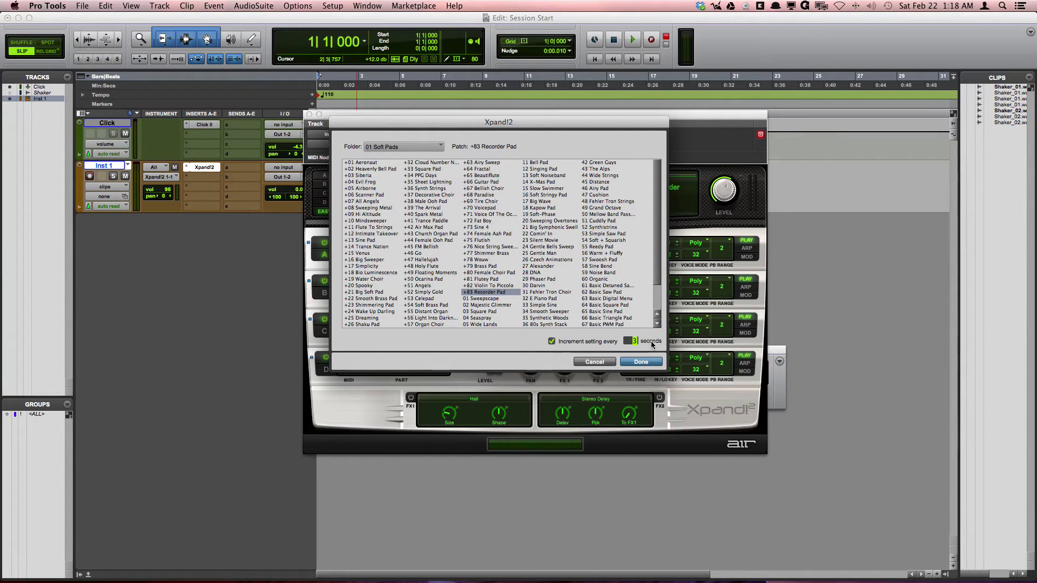
click(551, 341)
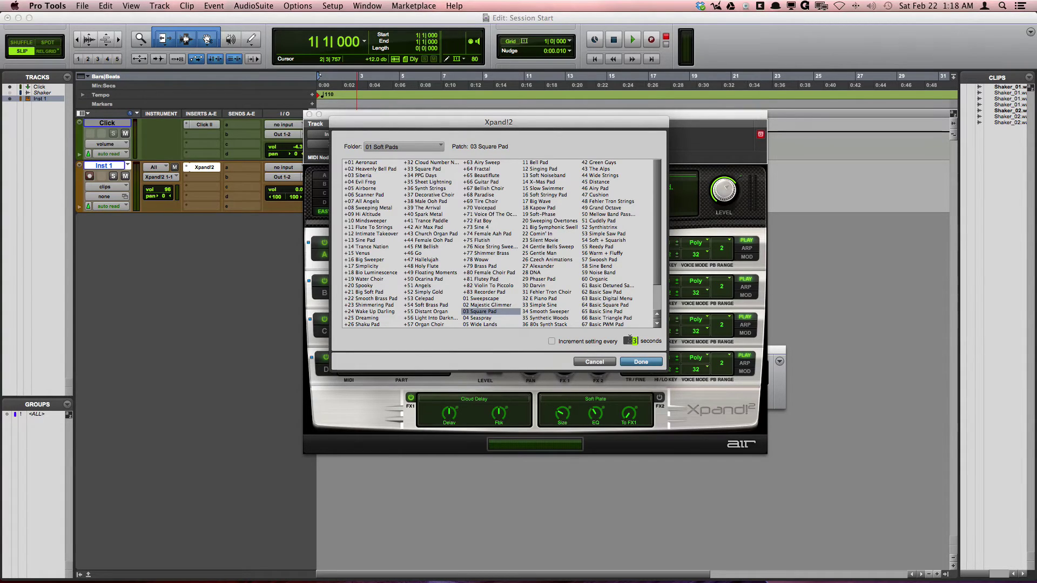
- Pick the 01 Majestic patch from the 03 Huge Pads folder
click(418, 146)
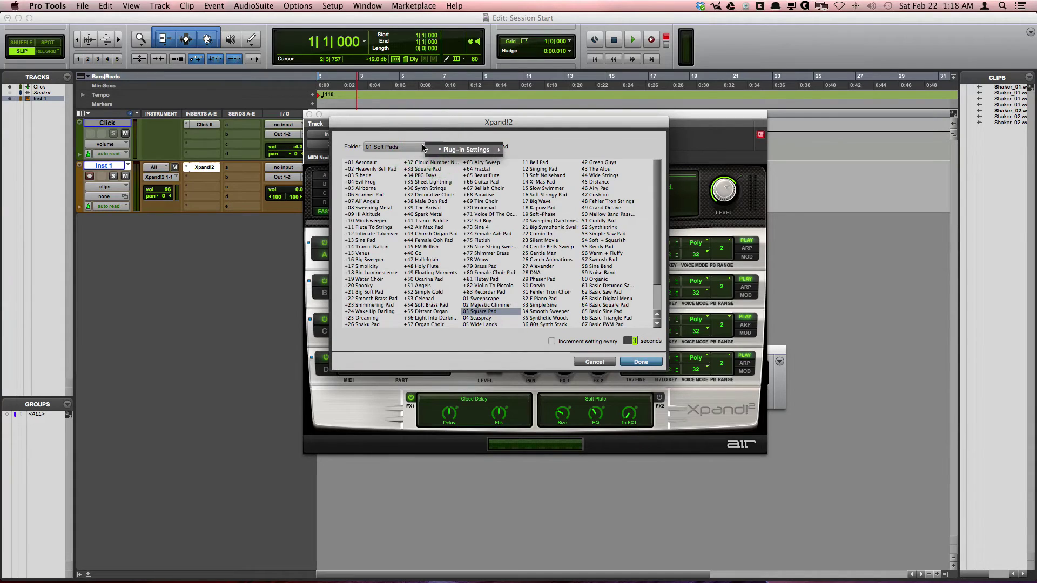
mouse_move(491, 150)
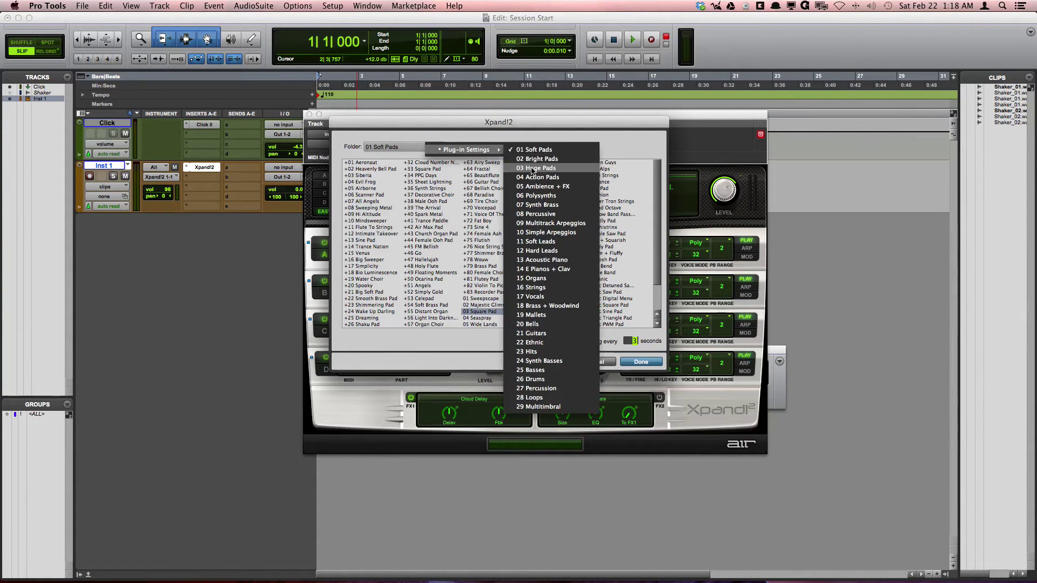
click(532, 171)
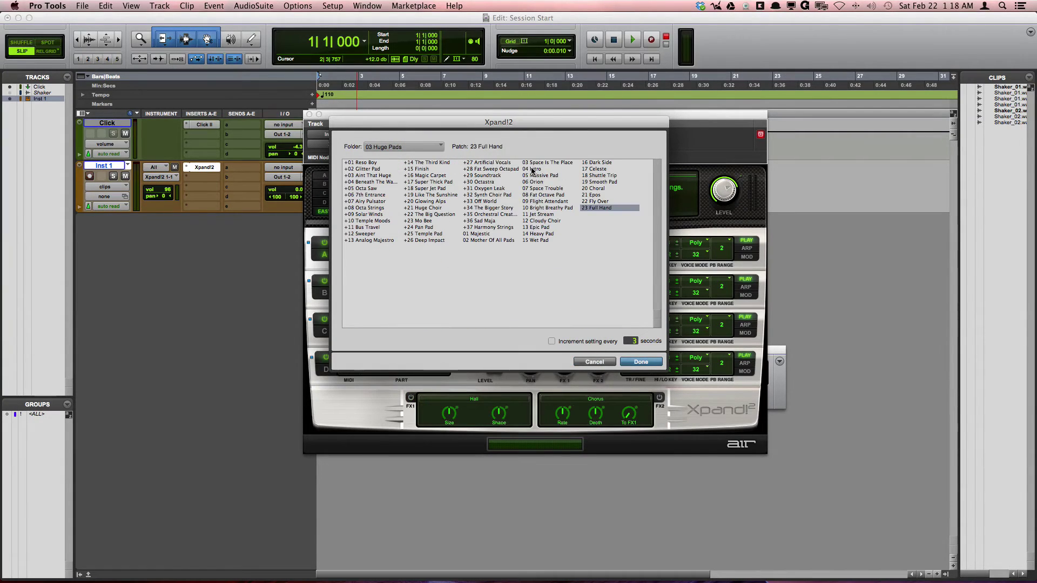
click(486, 234)
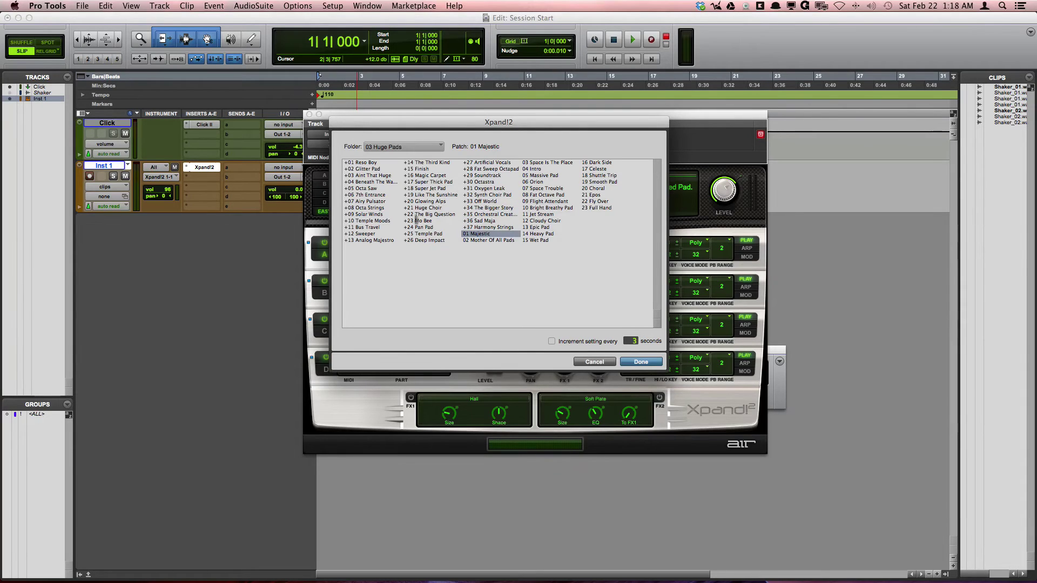
- Confirm Majestic, then reposition the Xpand!2 and Transport windows so Inst 1 stays visible
click(639, 362)
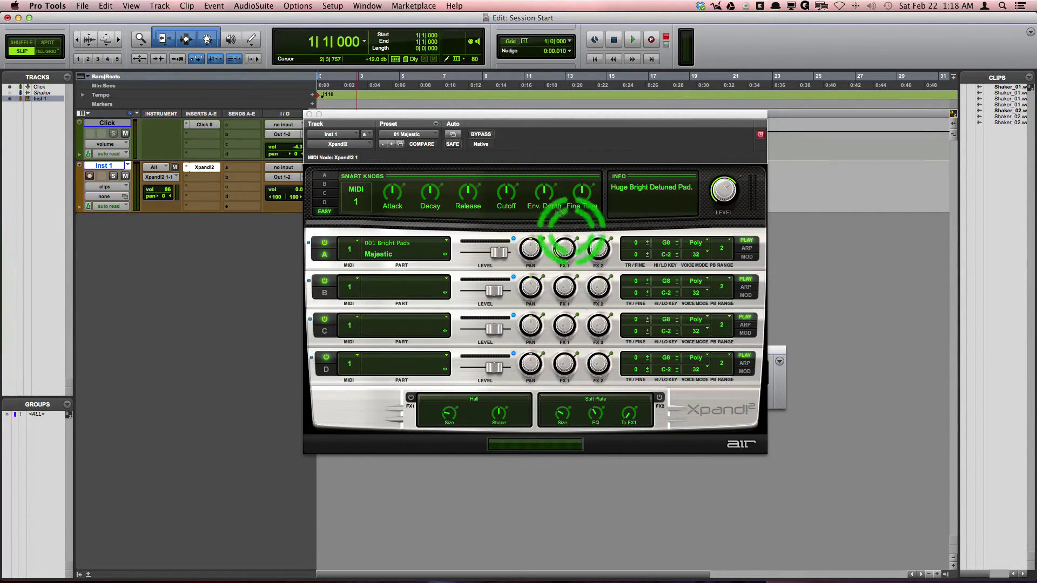
drag(424, 118, 164, 172)
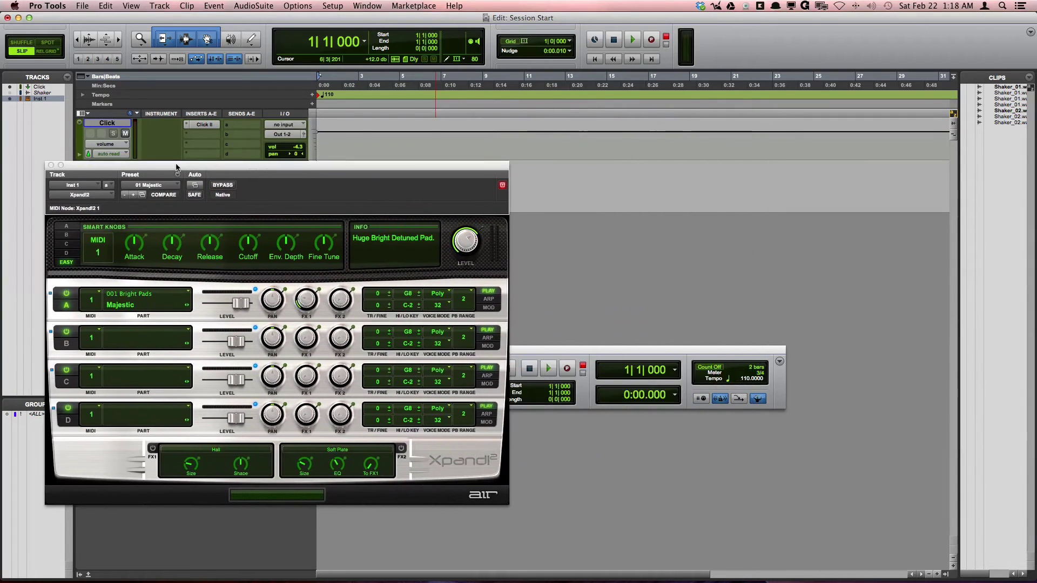
drag(683, 354, 778, 279)
drag(399, 172, 410, 228)
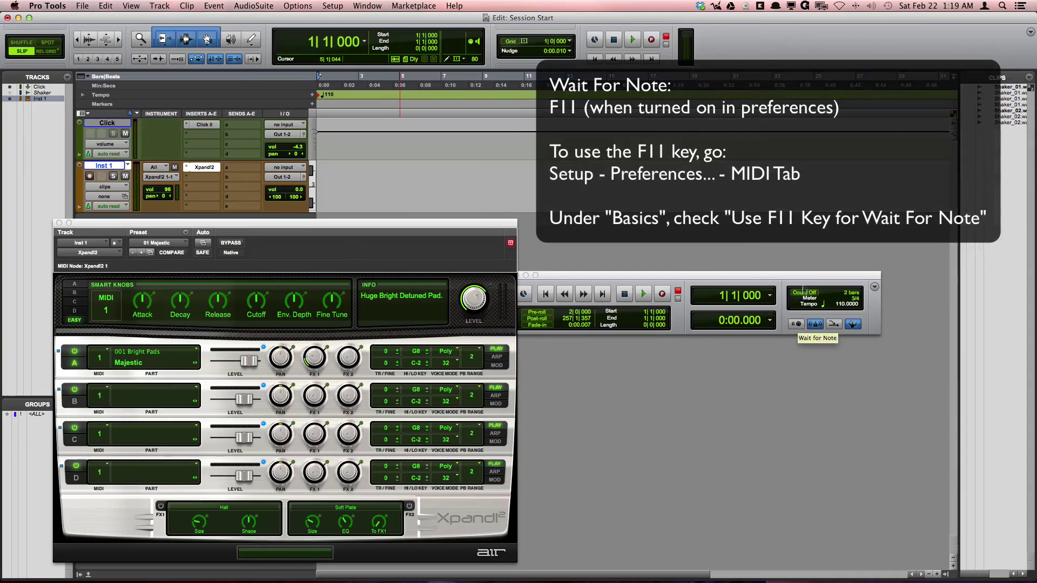
- Bring the Transport window forward and switch on Wait for Note
click(803, 276)
drag(803, 276, 821, 258)
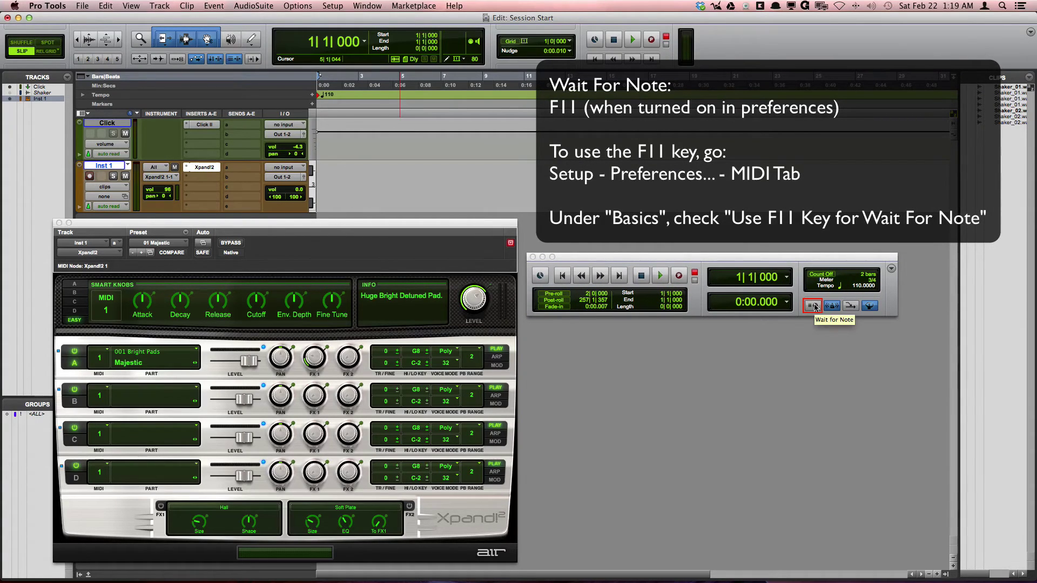
click(813, 306)
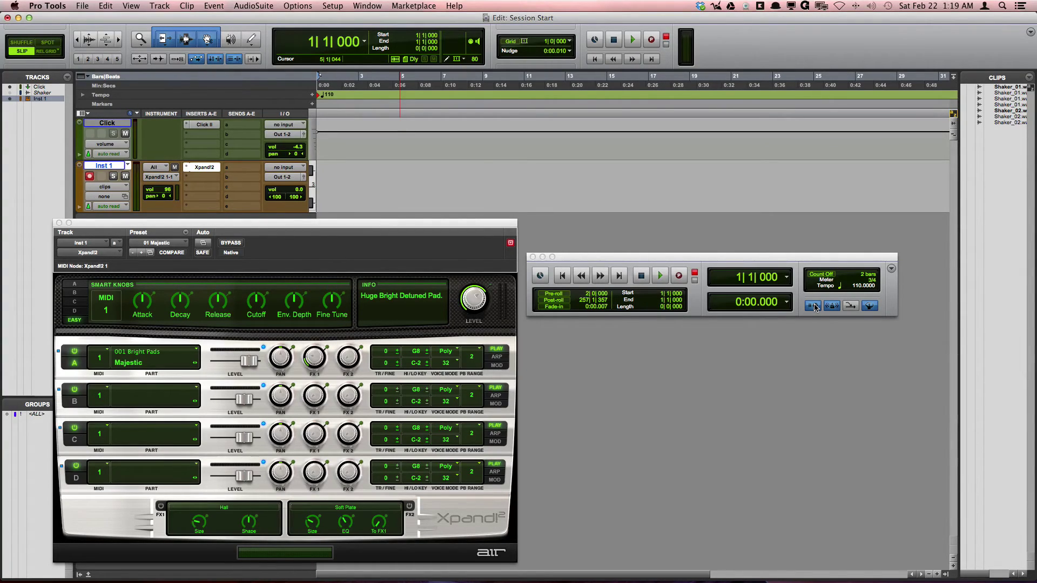
- Record about ten bars of pad notes into clip Inst 1-01 on Inst 1
key(F12)
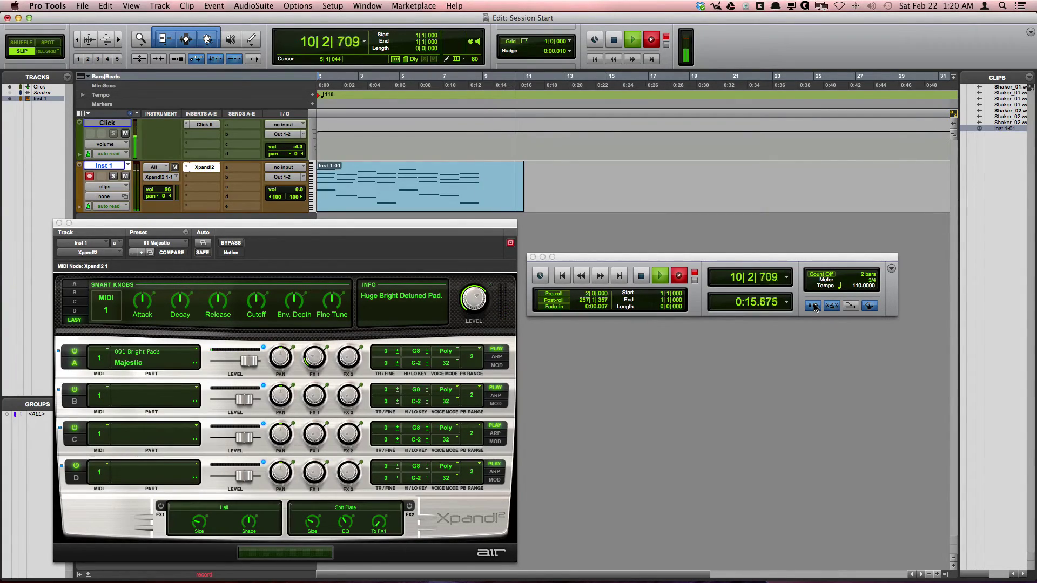
key(space)
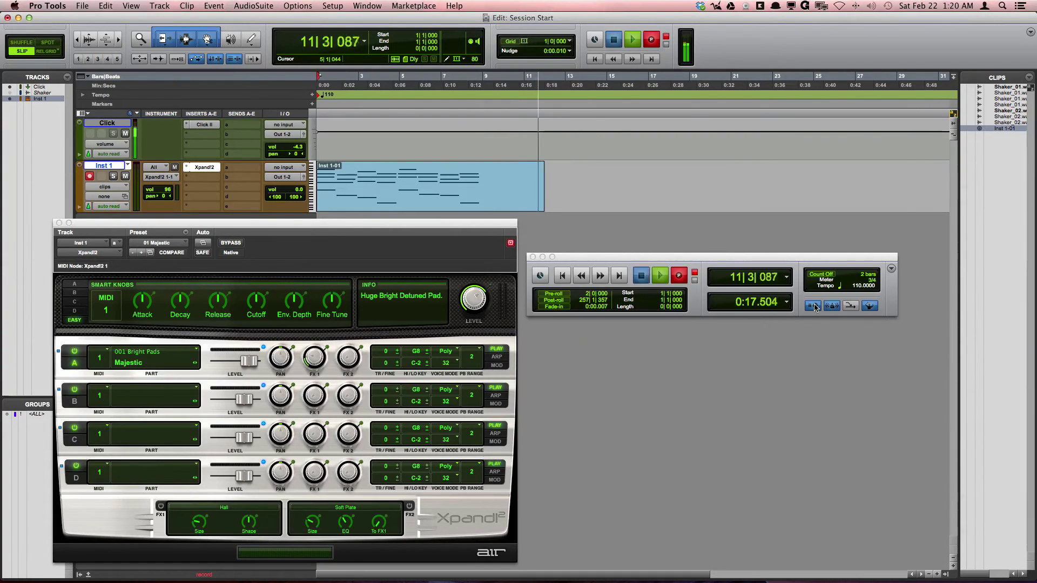
- Disable MIDI Merge in the Transport window's MIDI controls
click(814, 306)
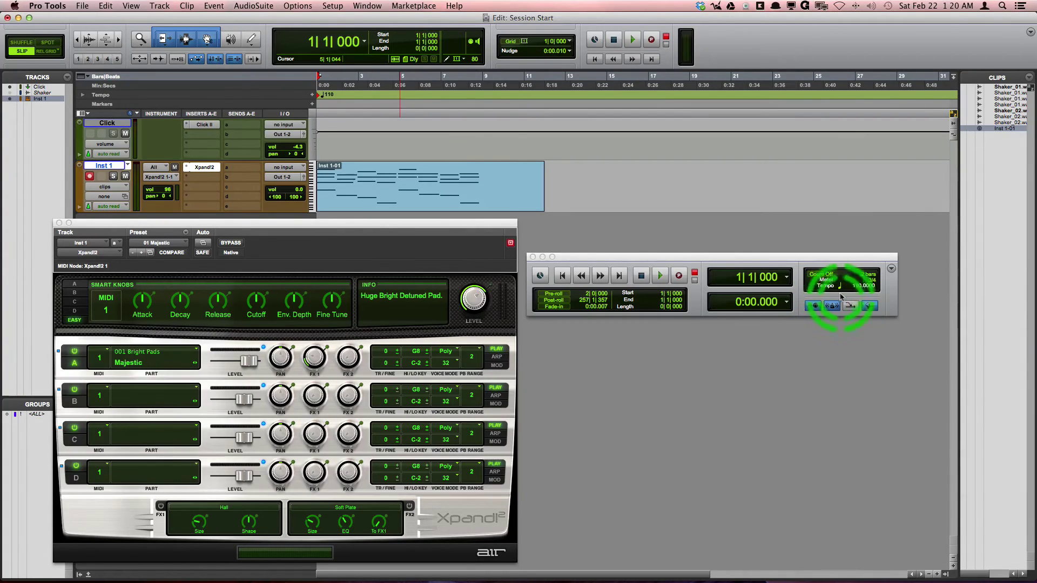
click(851, 306)
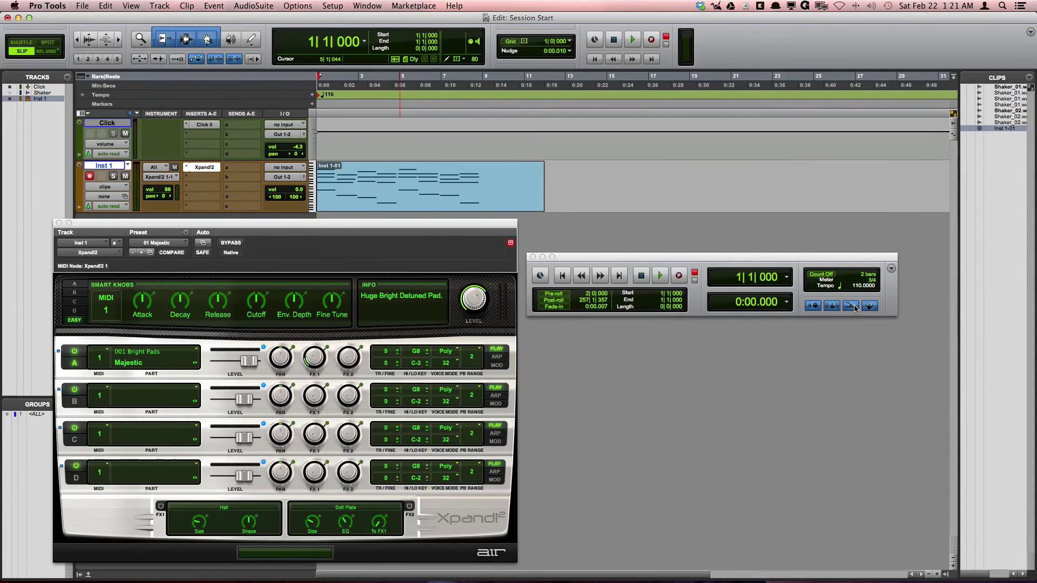
click(853, 306)
- Record a replacement take over clip Inst 1-01 with merging off
key(super+space)
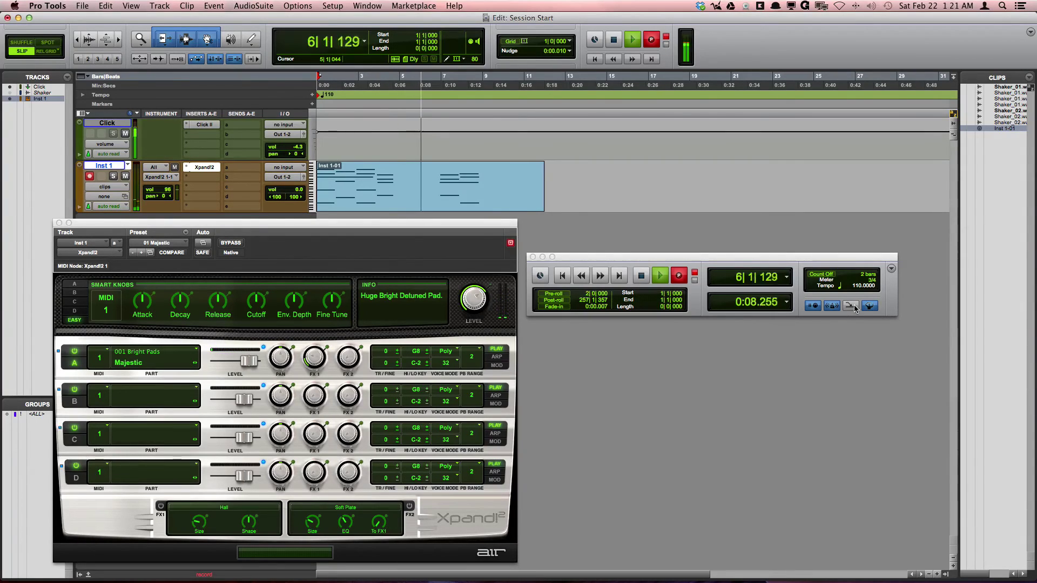
key(space)
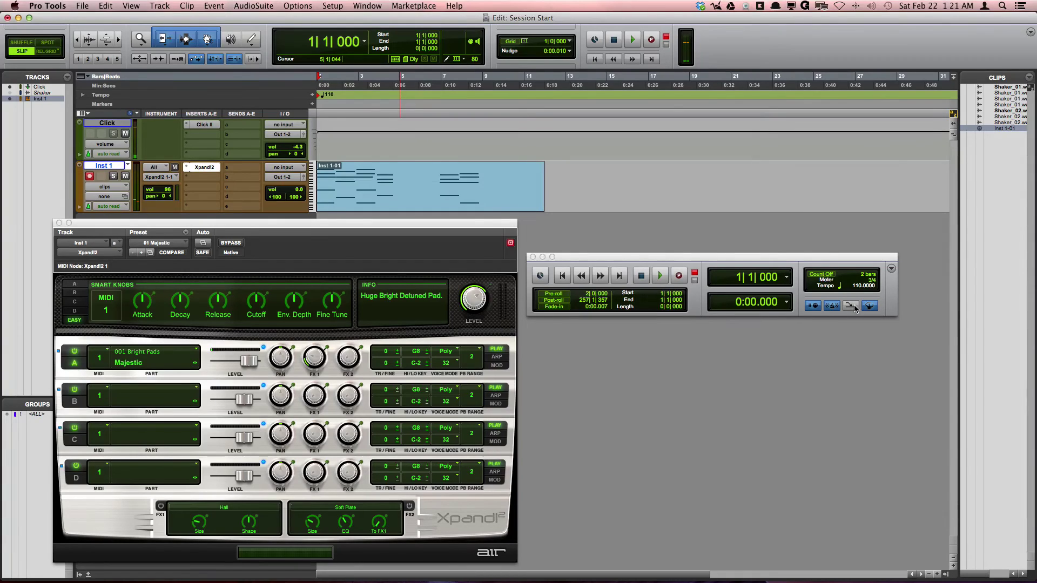
- Re-enable MIDI Merge and record a new pass of notes into the 'Inst 1-01' clip
click(853, 307)
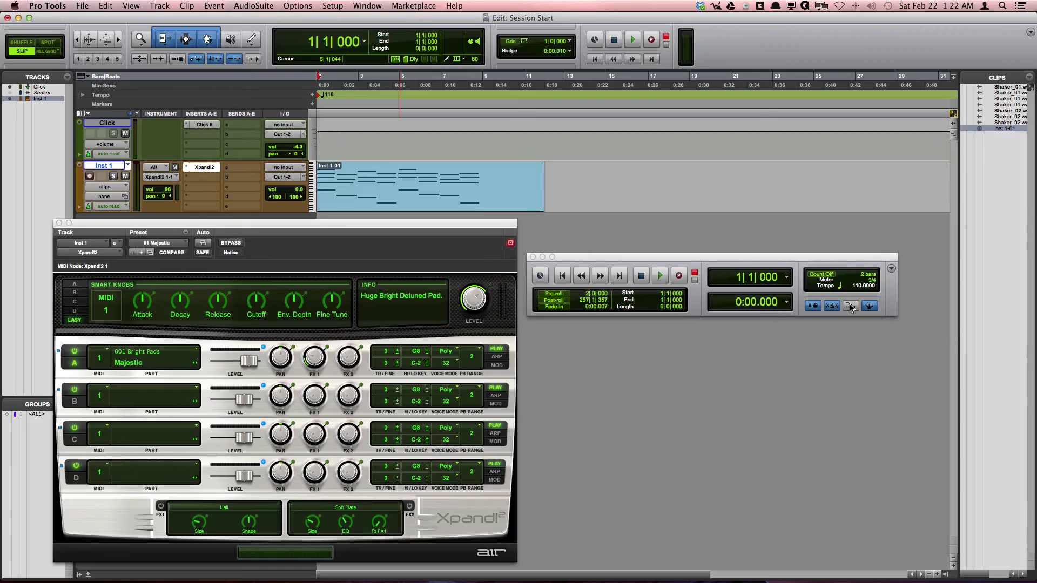
key(shift+r)
click(851, 307)
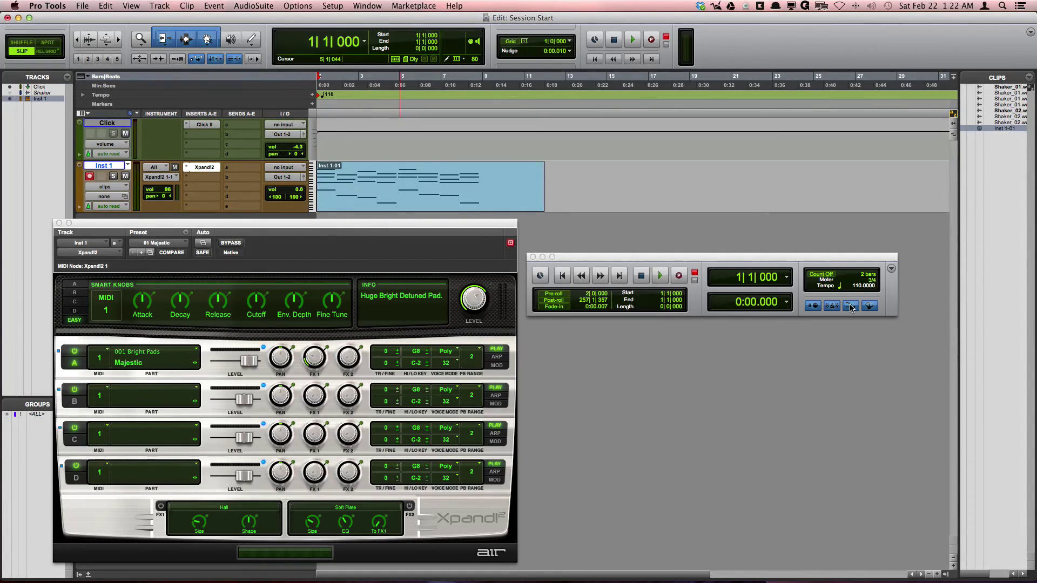
key(super+space)
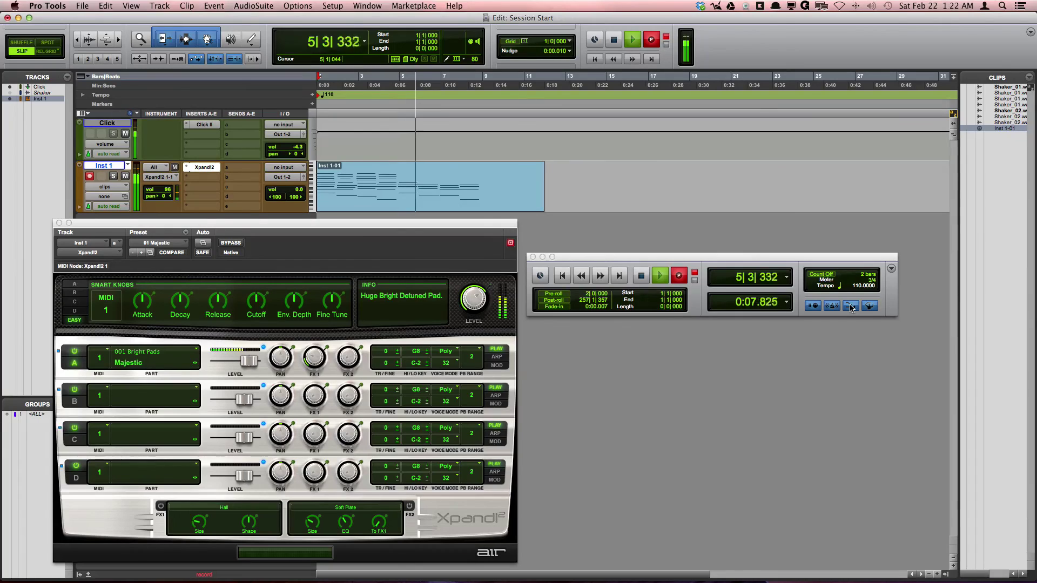
key(space)
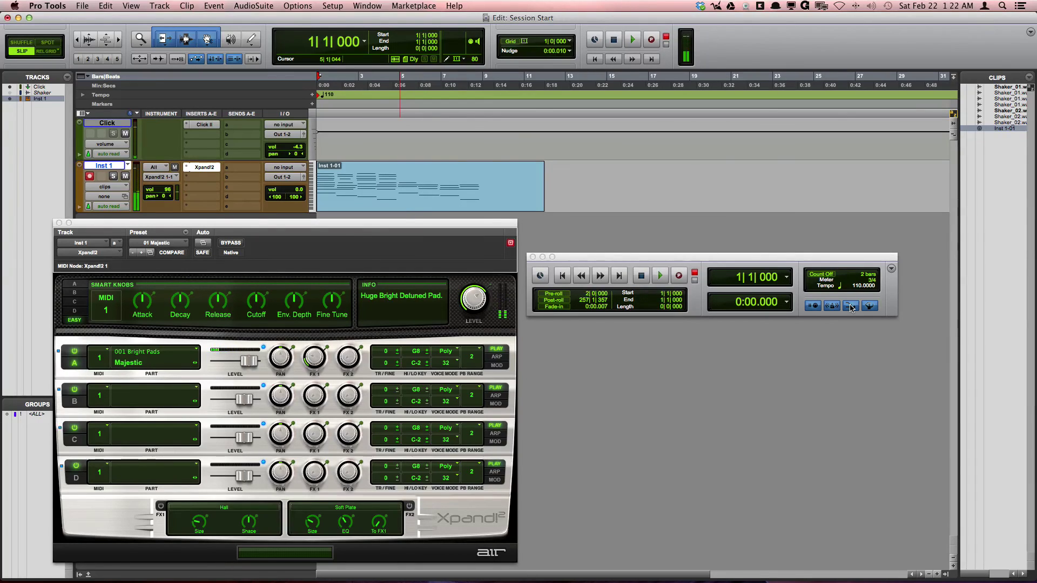